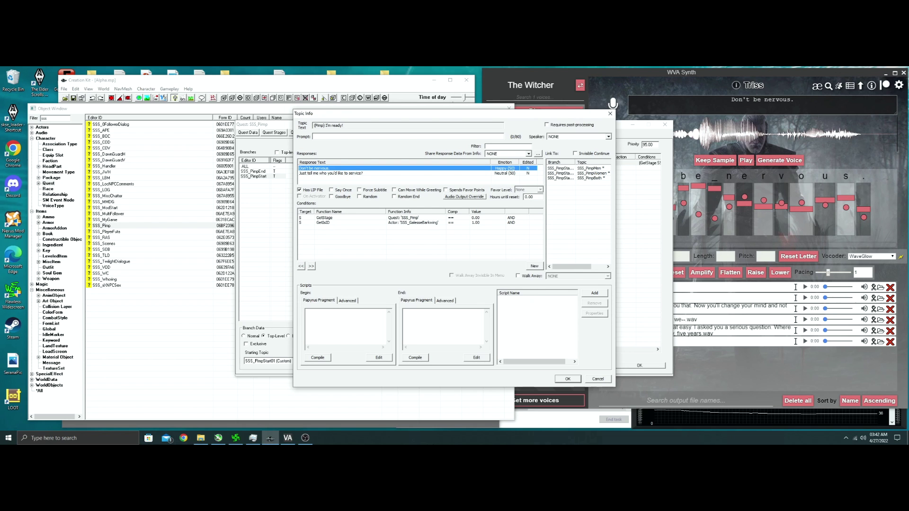
Step: Play the synthesized clip, then copy the 'Don't be nervous.' response's voice filename
left_click(201, 437)
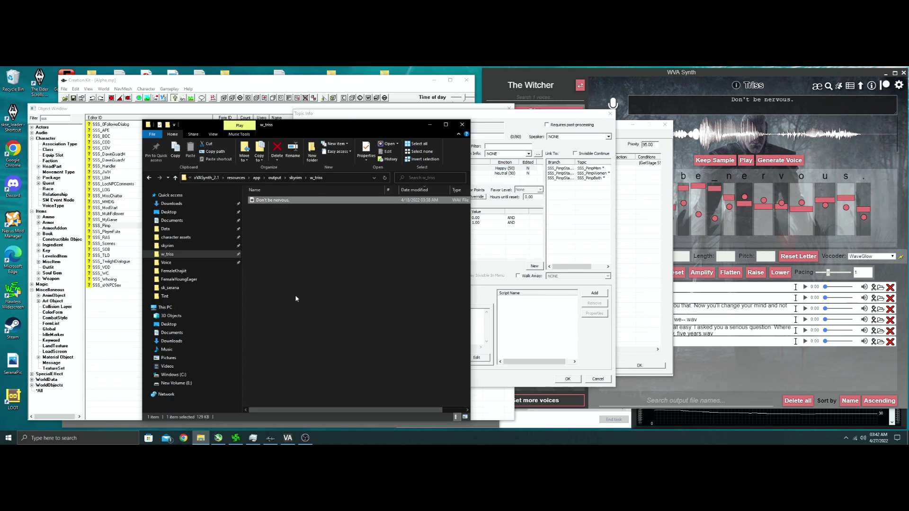
double_click(270, 202)
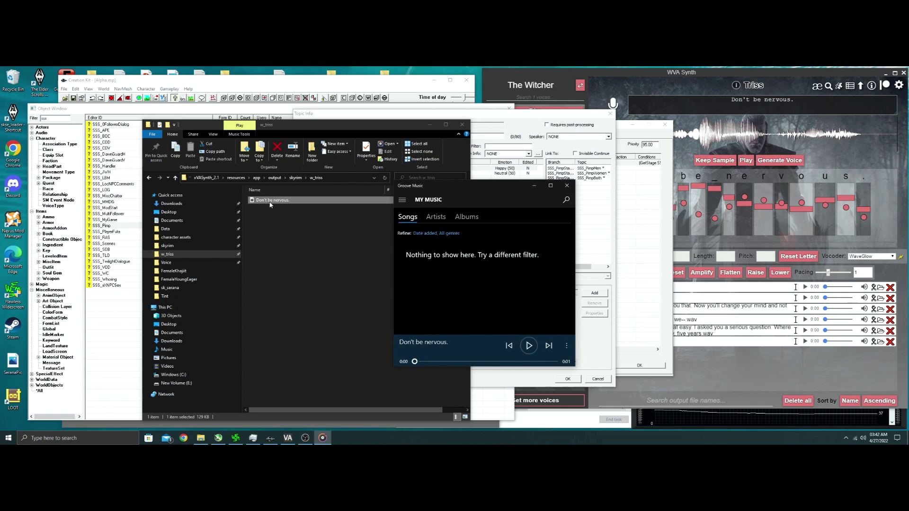
left_click(498, 115)
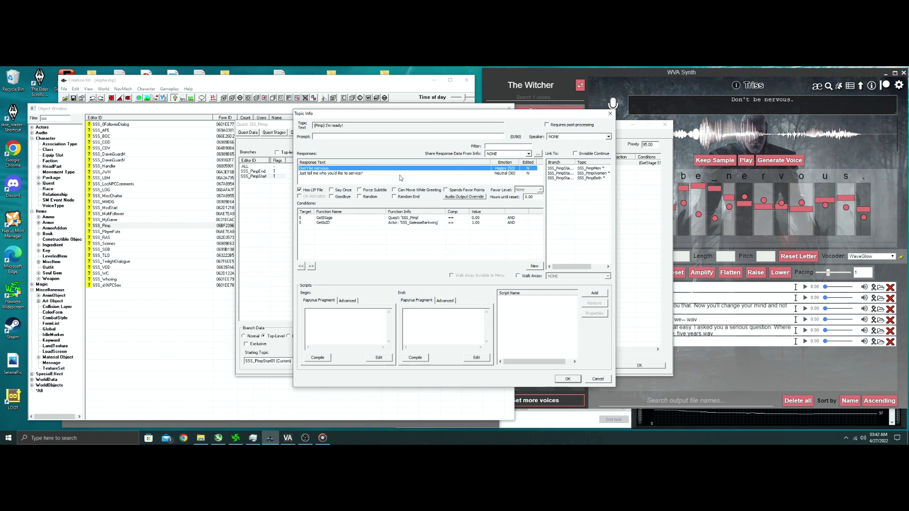
double_click(310, 171)
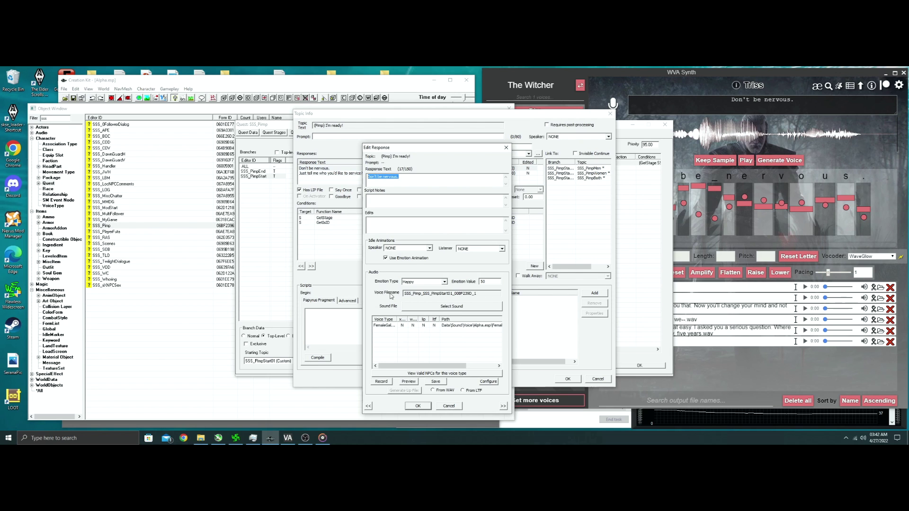
left_click_drag(491, 292, 393, 291)
right_click(428, 293)
left_click(447, 316)
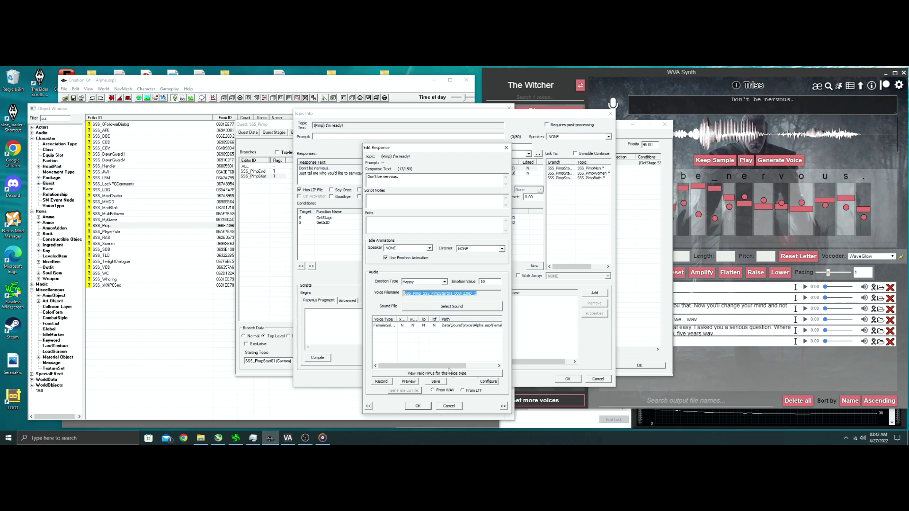
Step: Rename the synthesized WAV to the pasted SSS_Pimp_SSS_PimpStart01_00BF239D_1 and cut it
left_click(200, 437)
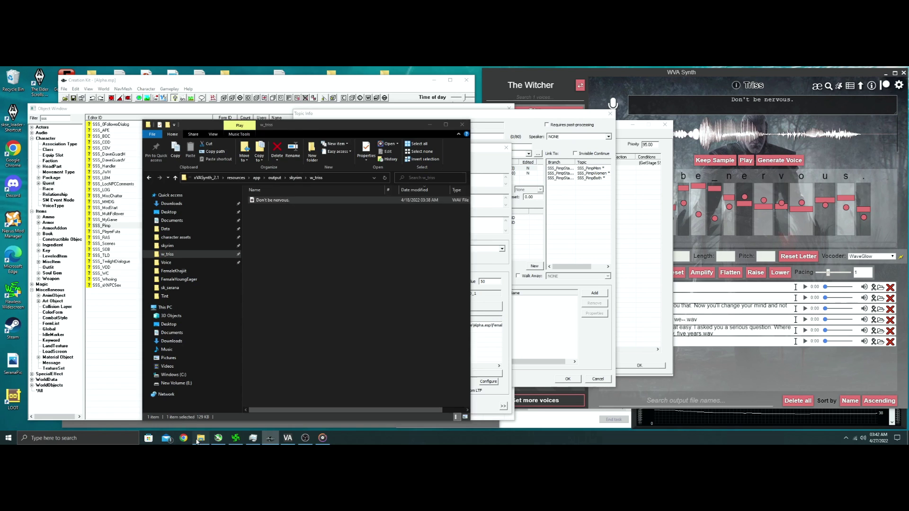
left_click(272, 202)
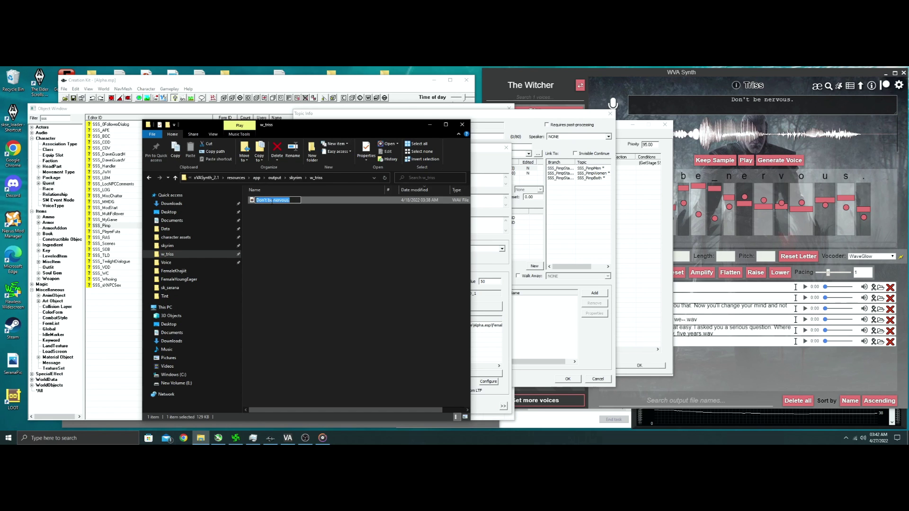
key("ctrl+v")
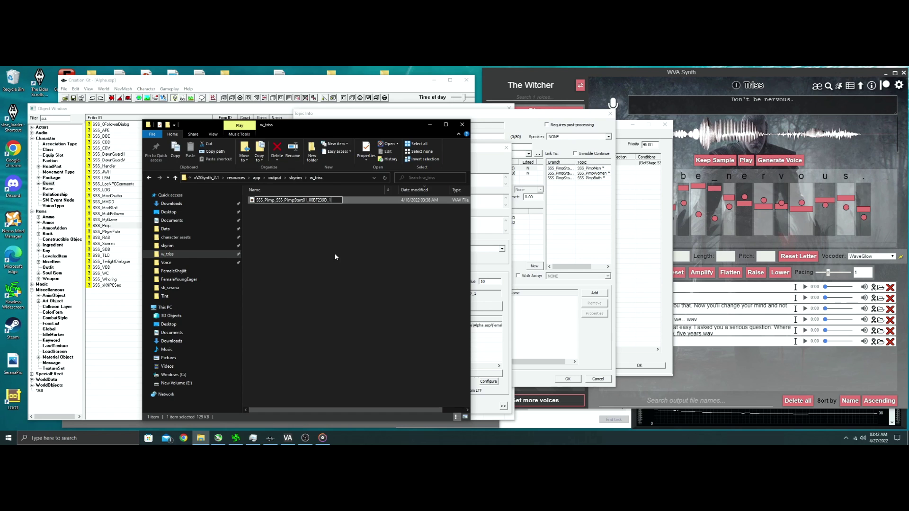
left_click(336, 256)
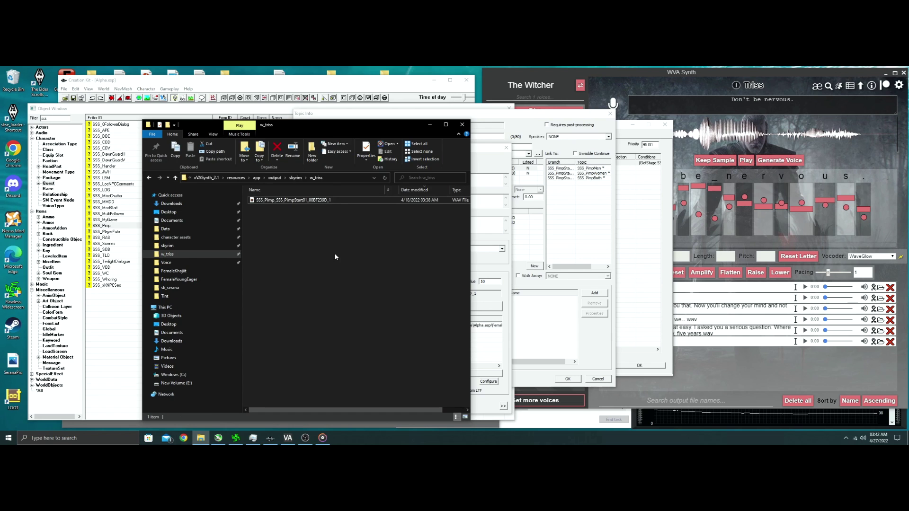
right_click(317, 203)
left_click(339, 313)
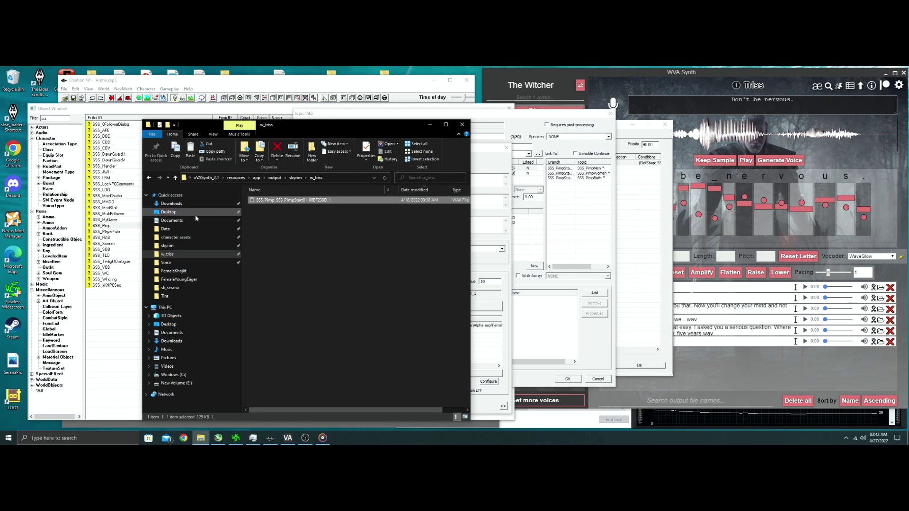
Step: Navigate to the Data\Sound\Voice\Alpha.esp folder
left_click(166, 229)
scroll(340, 320, "down", 5)
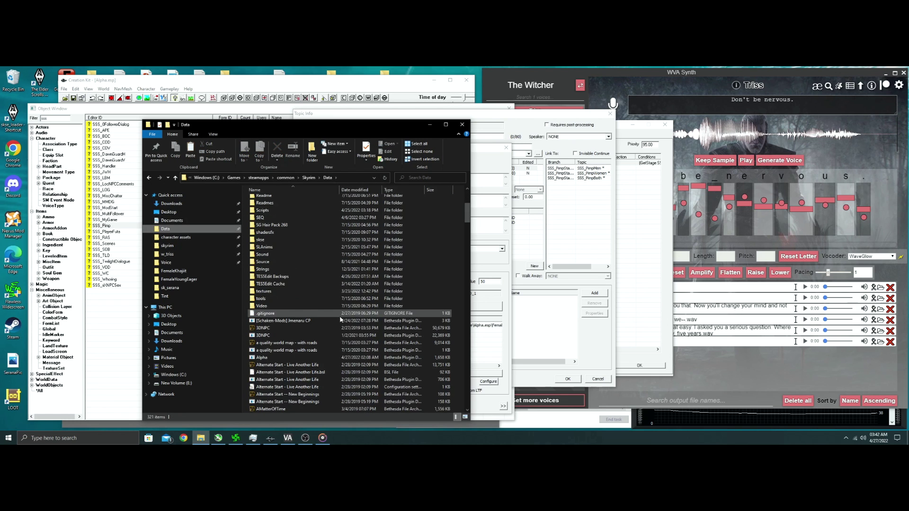
double_click(287, 254)
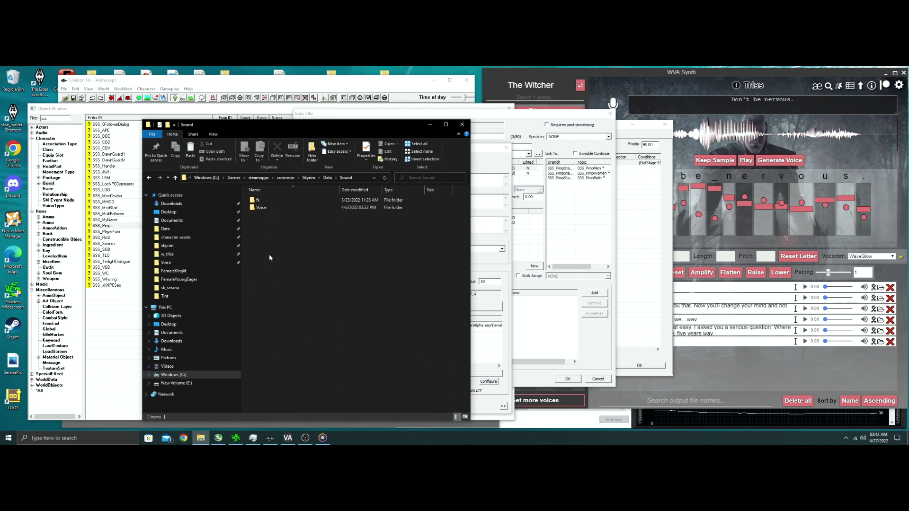
double_click(285, 210)
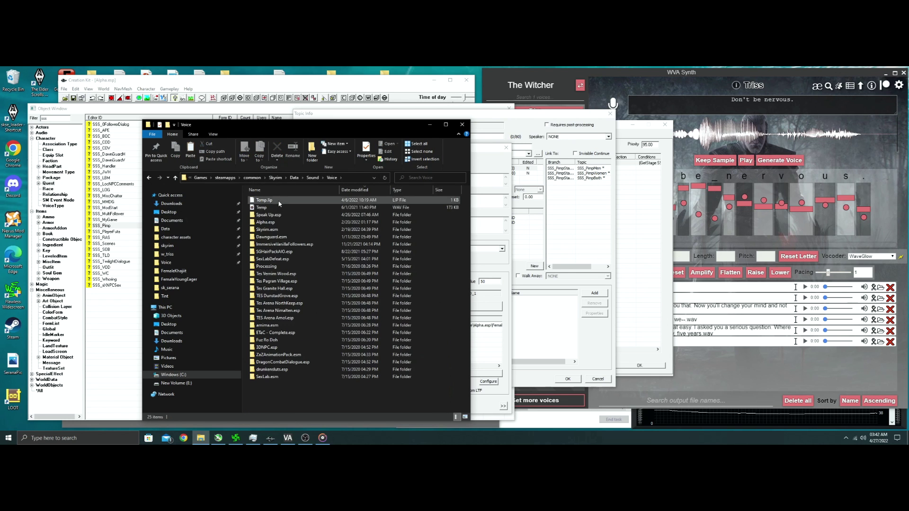
double_click(276, 225)
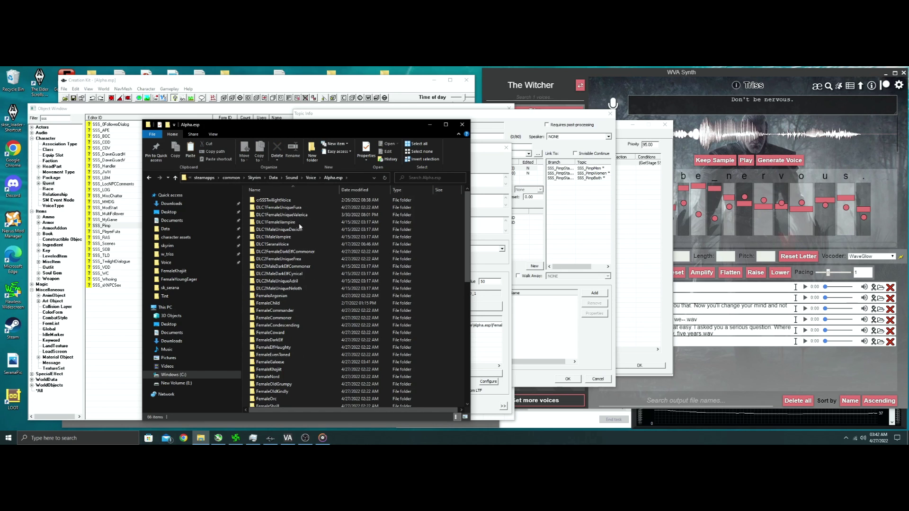
mouse_move(270, 332)
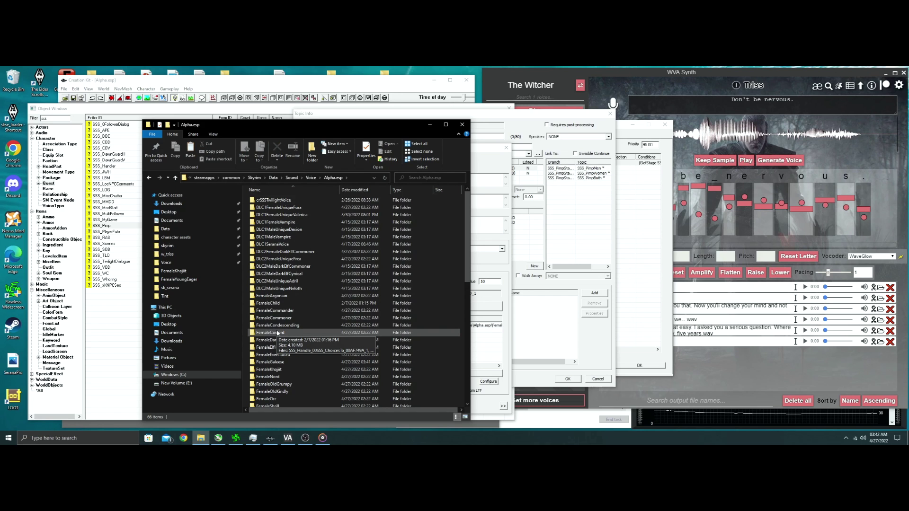
Step: Paste the clip into FemaleGaleese and open that folder to confirm it arrived
left_click(272, 363)
right_click(272, 363)
key("Escape")
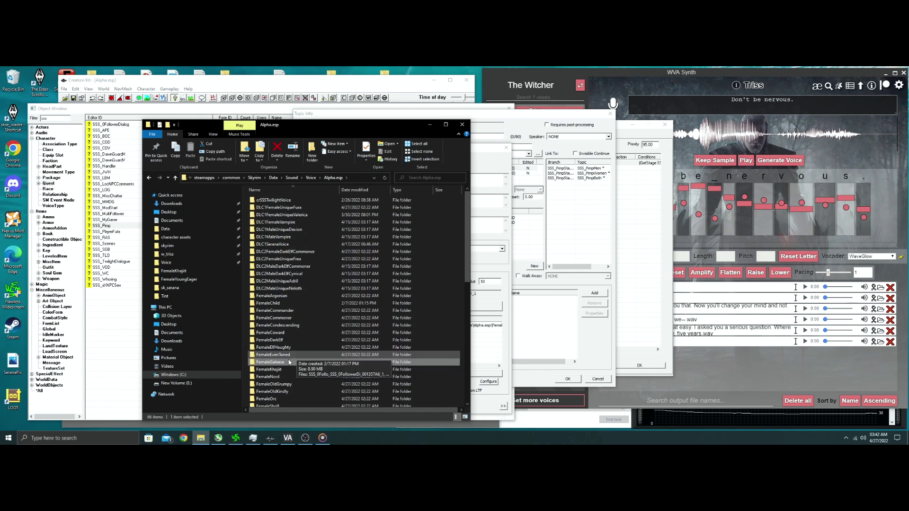
double_click(267, 366)
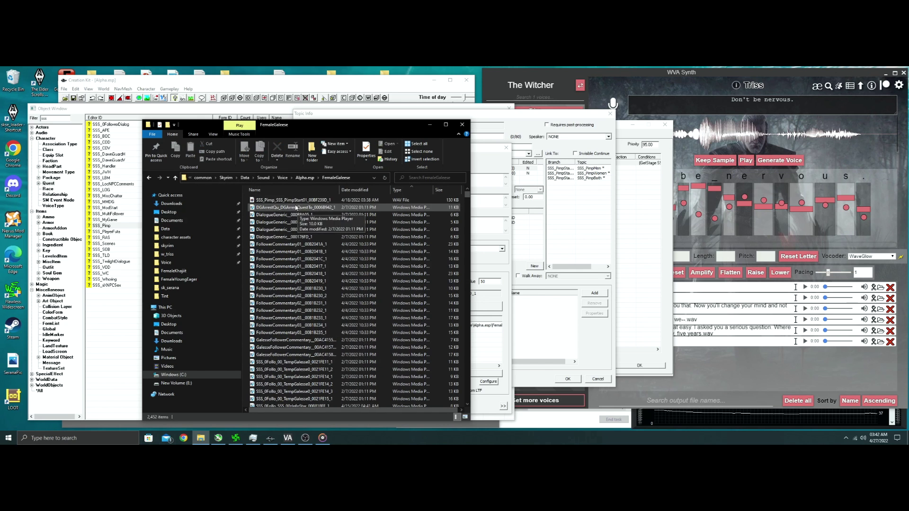
Step: Confirm the Edit Response dialog with OK and reopen the 'Don't be nervous.' response
left_click(482, 394)
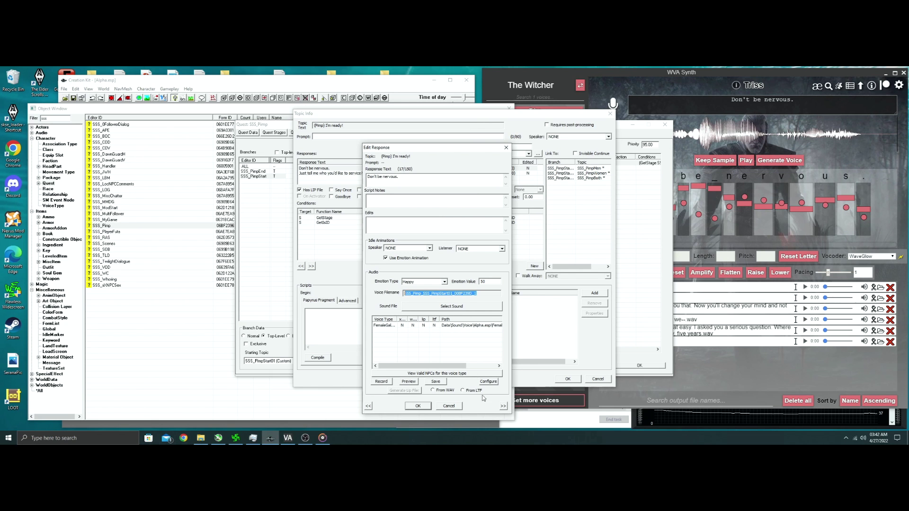
left_click(418, 406)
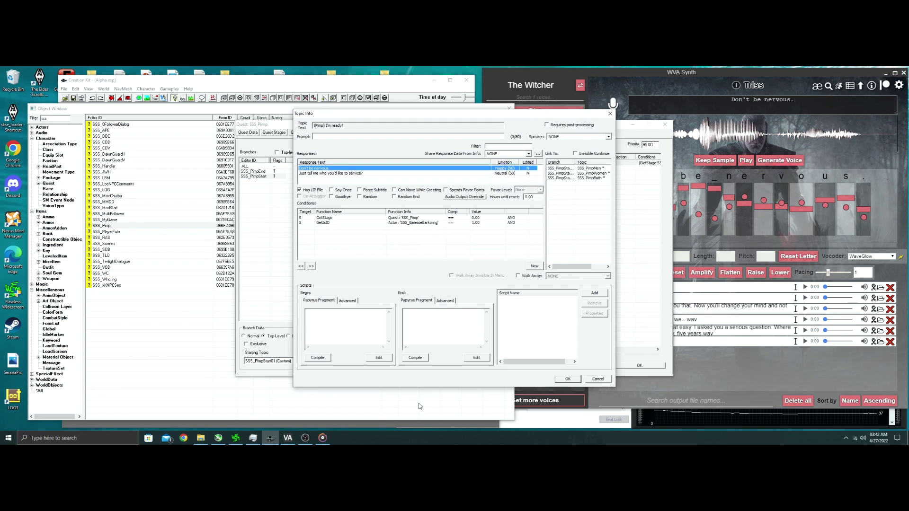
double_click(317, 168)
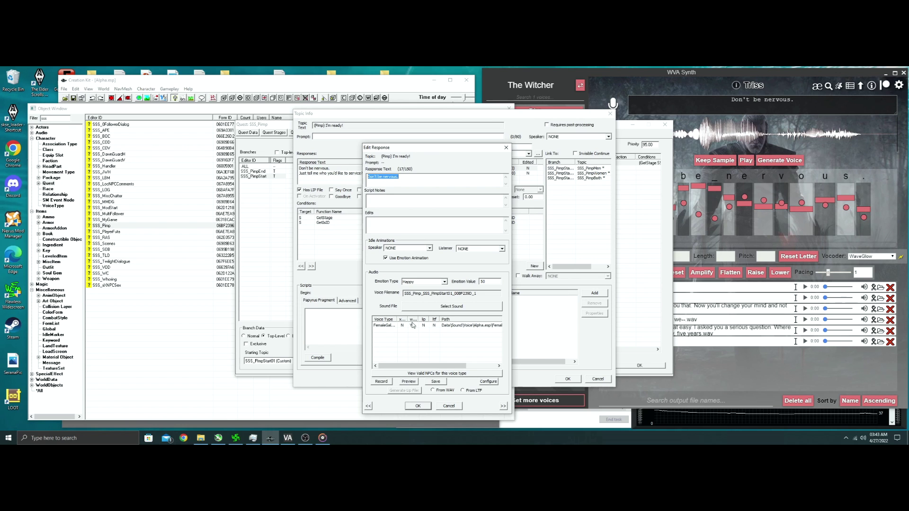
Step: Refresh the voice list and generate a From WAV lip file for FemaleGaleese
left_click(421, 328)
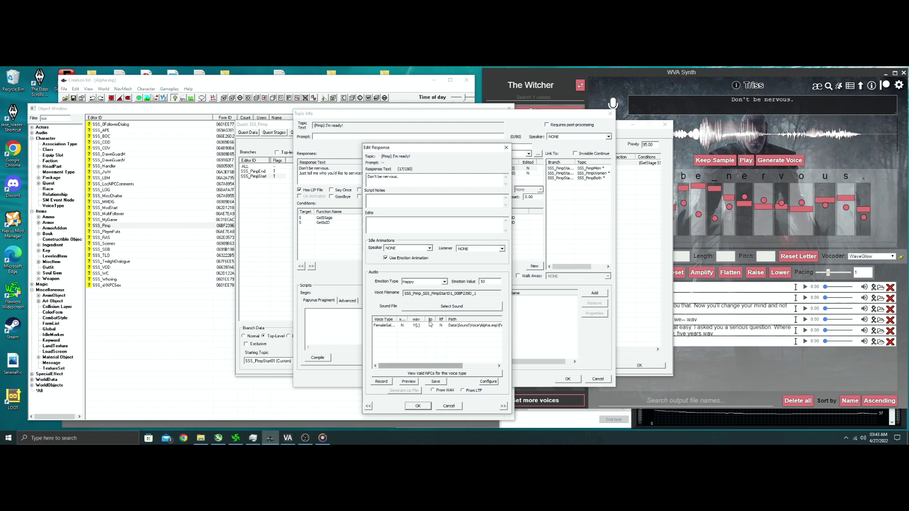
left_click(412, 328)
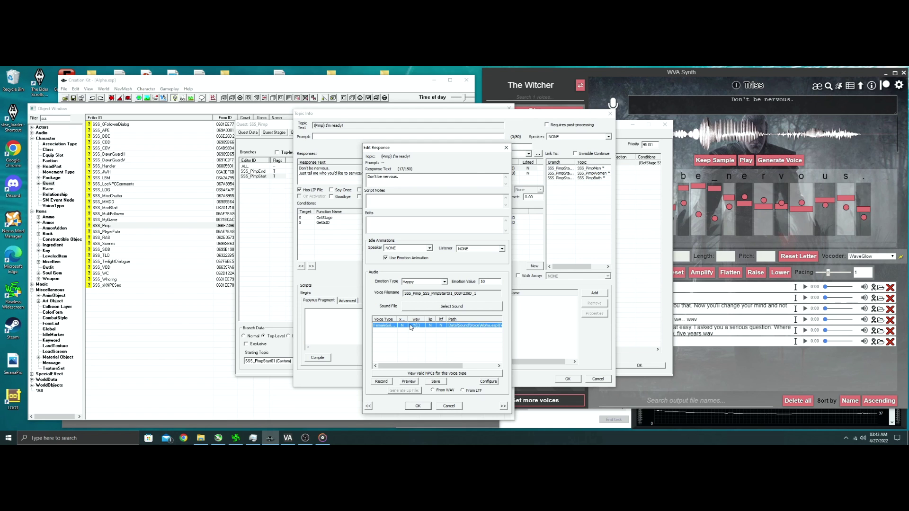
left_click(433, 390)
left_click(403, 391)
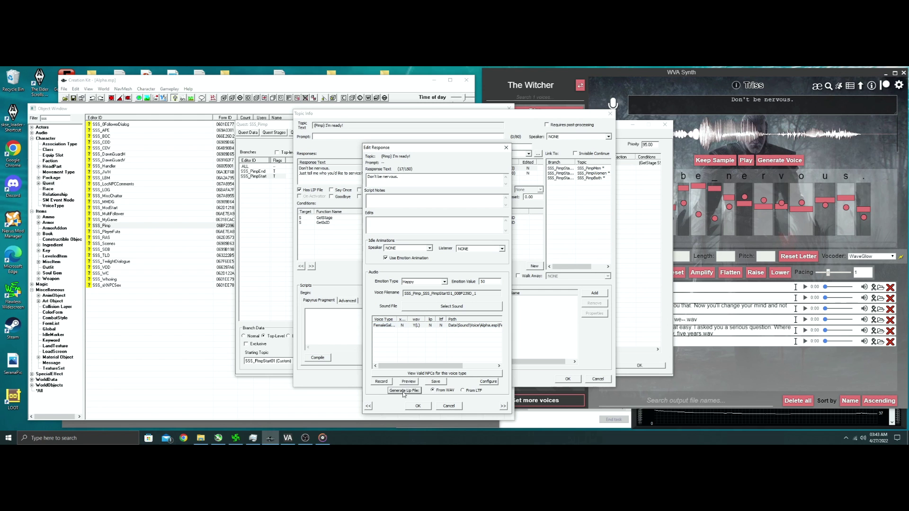
Step: Move the FemaleGaleese folder window aside to verify the .lip file, then refocus the response editor
left_click(200, 437)
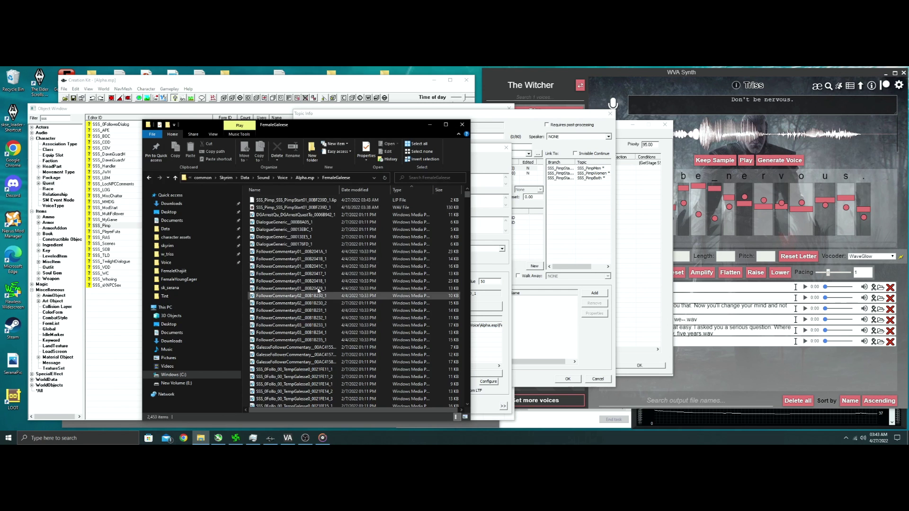
left_click_drag(314, 126, 666, 154)
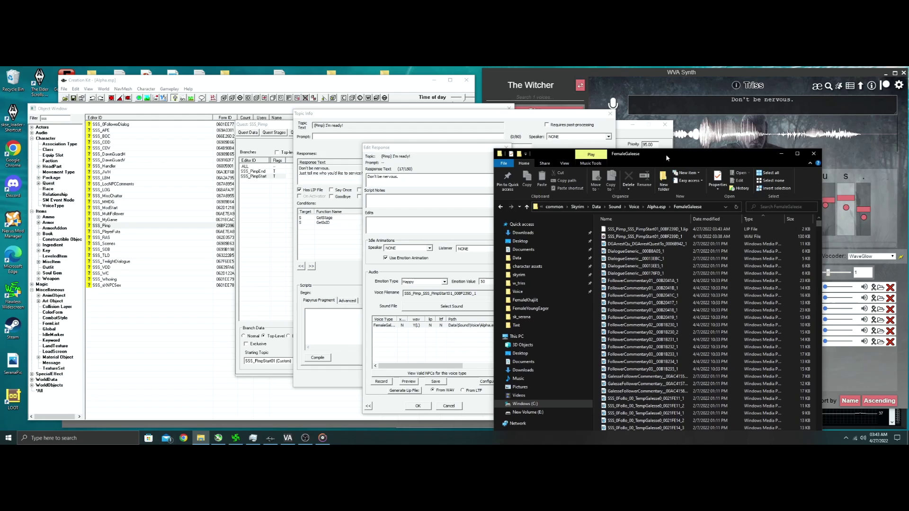
left_click(432, 343)
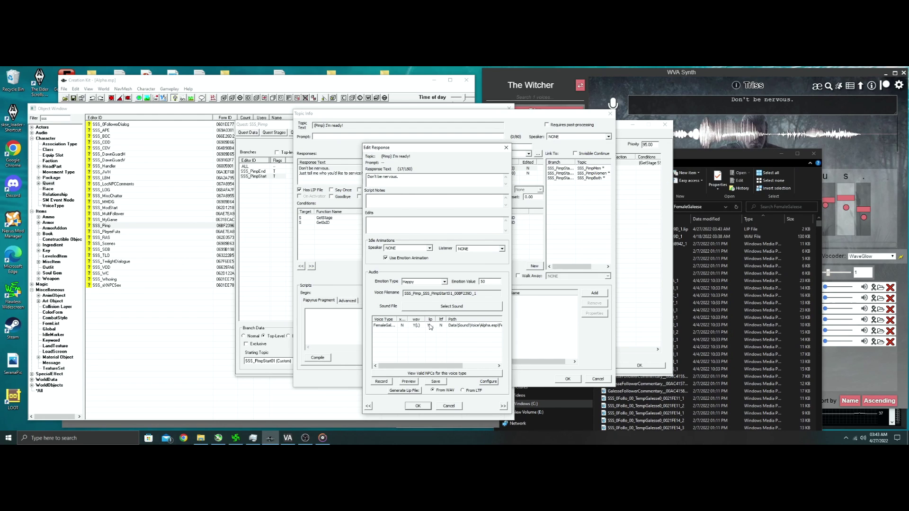